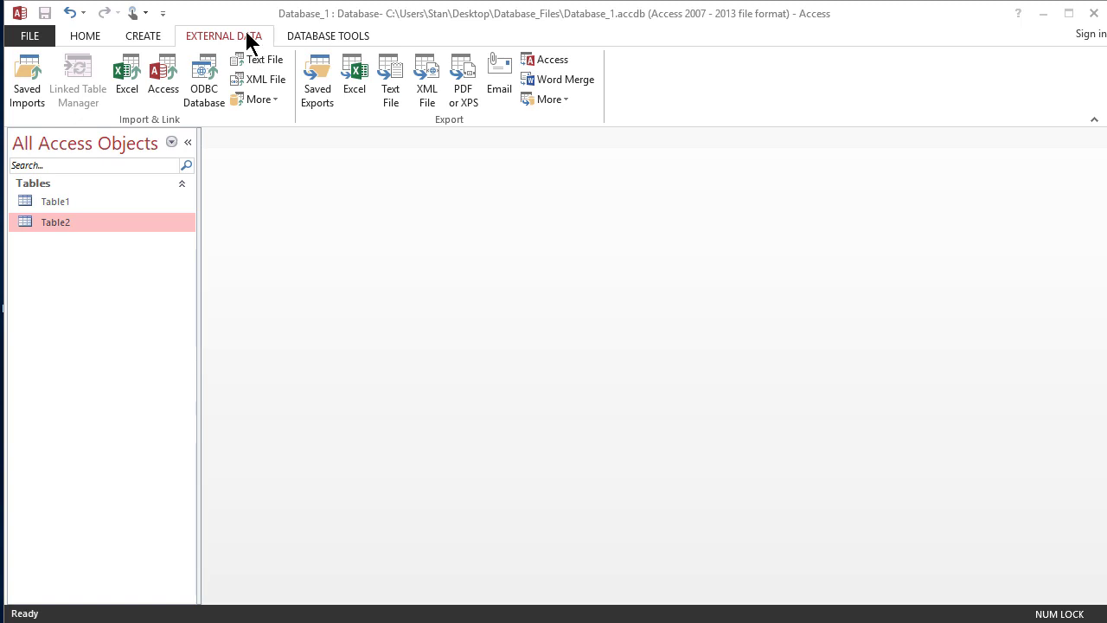
# - Start an Excel import and select 4_Customer_Data from Desktop > Database_Files
pyautogui.click(128, 80)
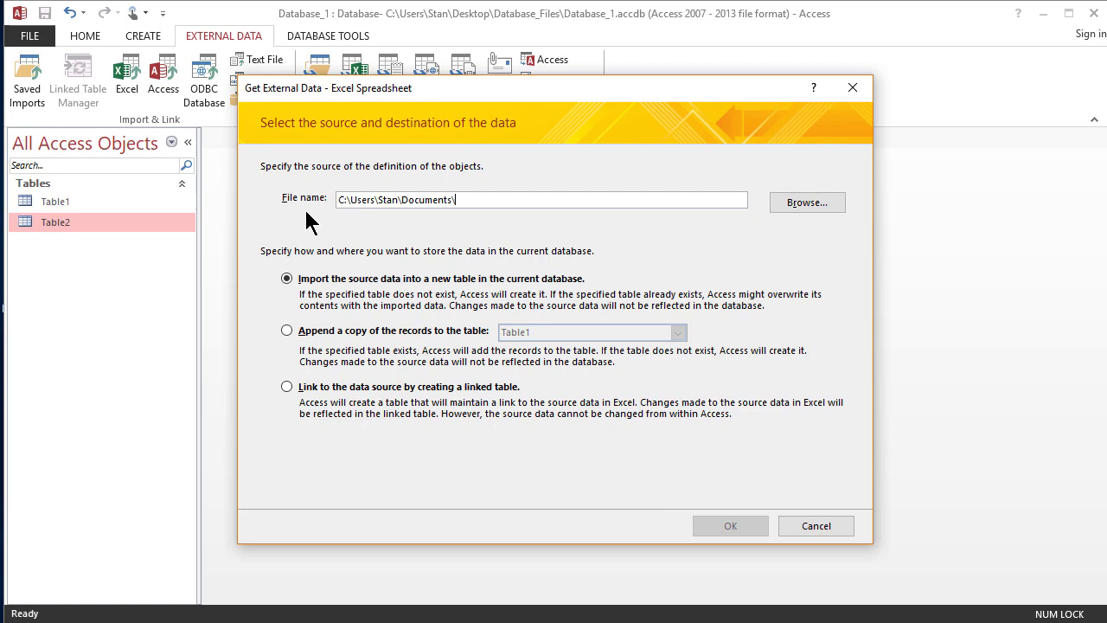
pyautogui.click(804, 206)
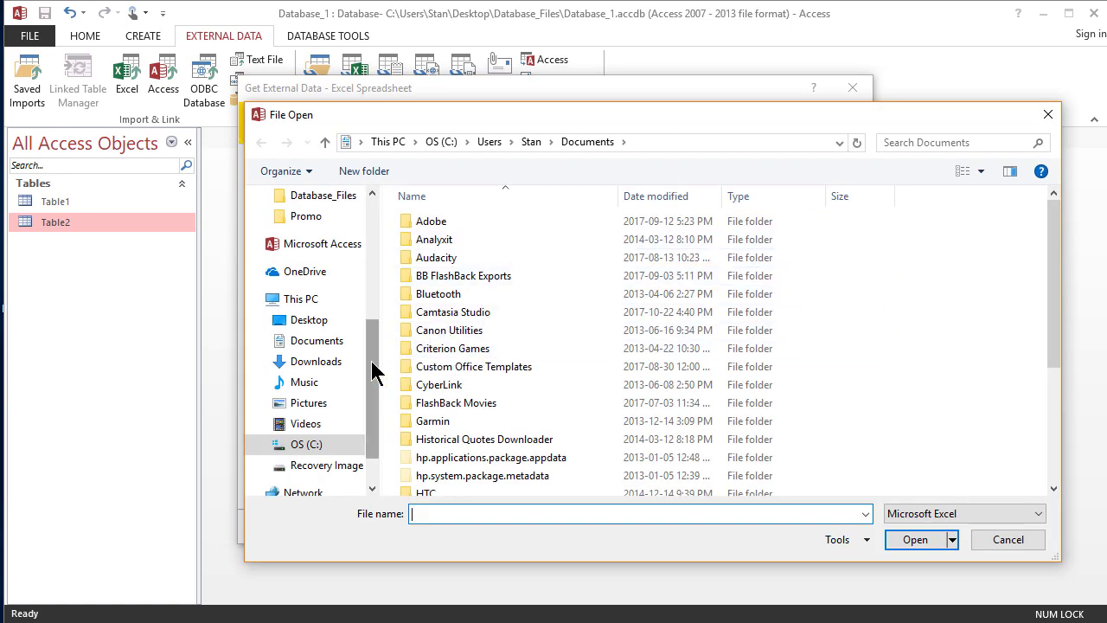
pyautogui.moveTo(372, 303); pyautogui.dragTo(375, 222)
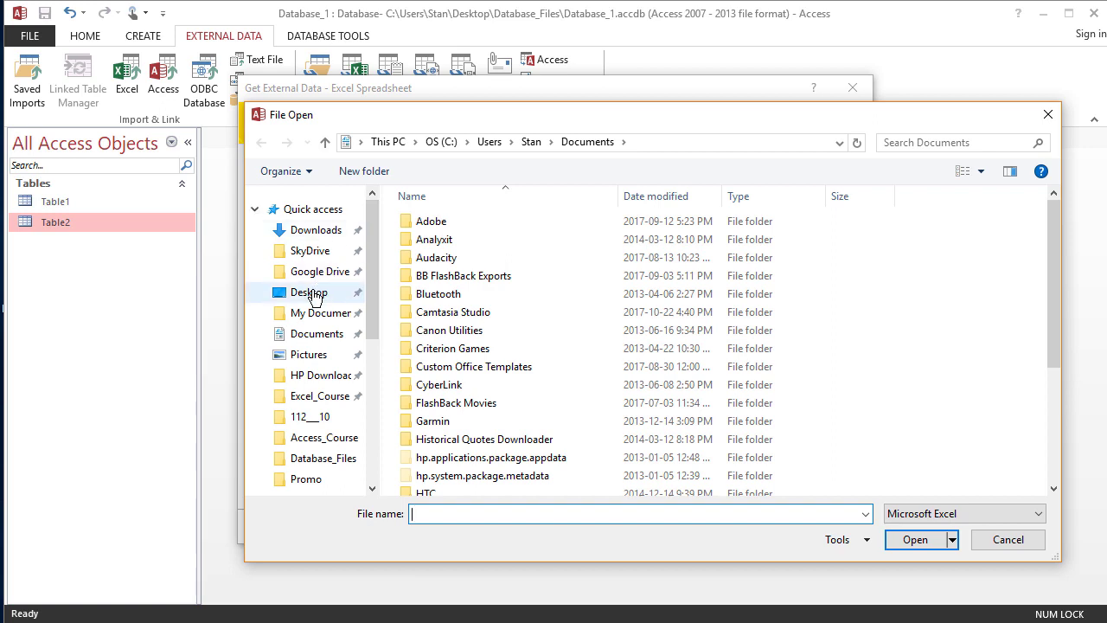
pyautogui.click(311, 291)
pyautogui.doubleClick(458, 242)
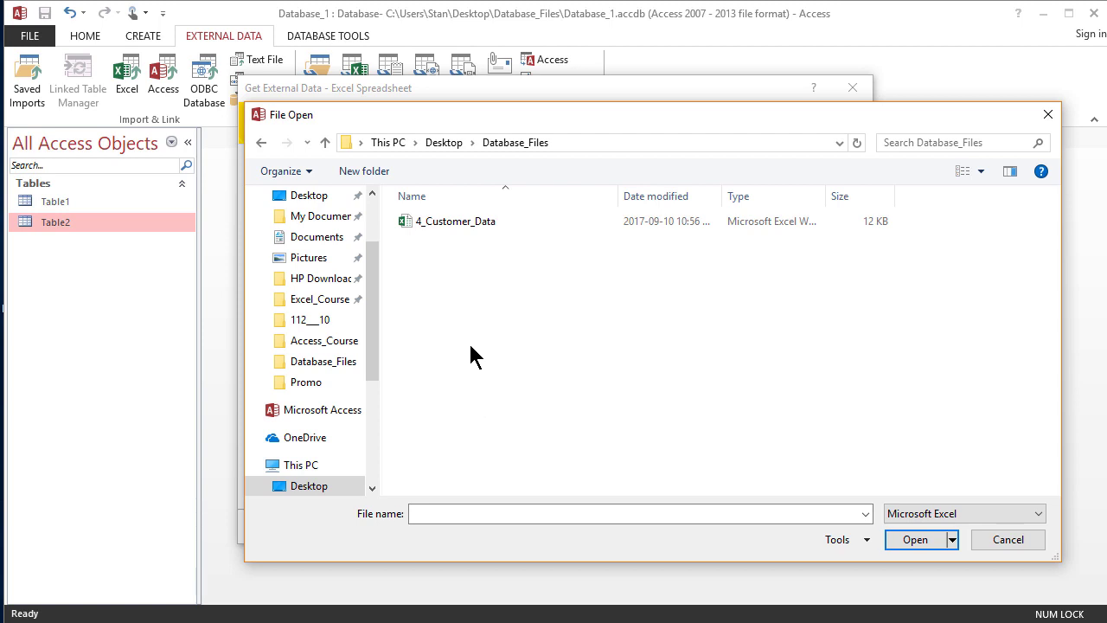
pyautogui.click(467, 223)
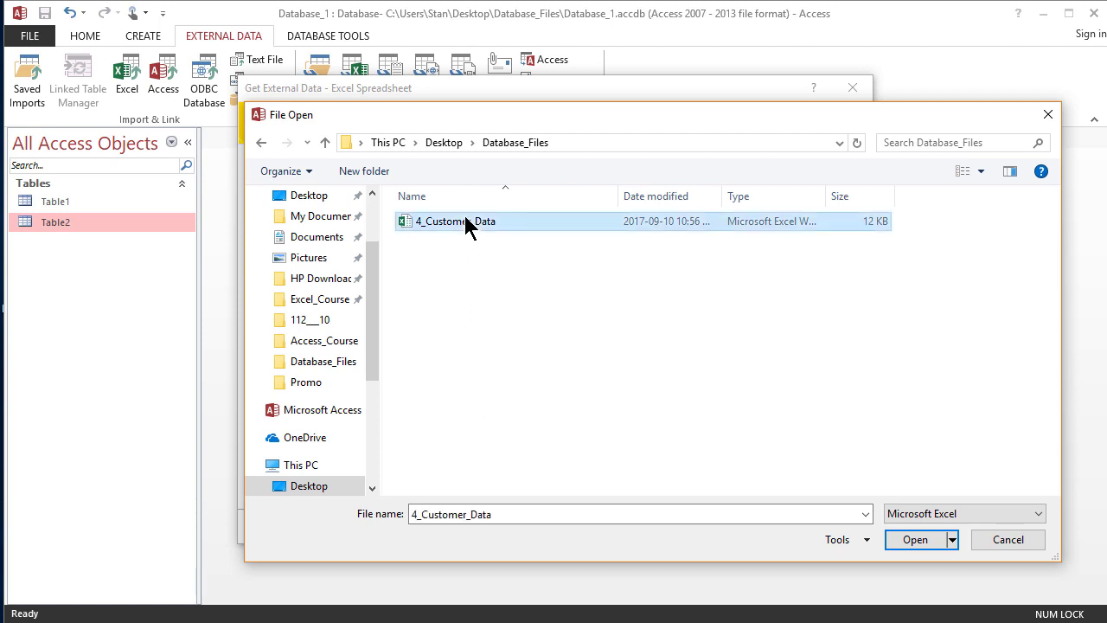
# - Open 4_Customer_Data.xlsx and accept importing it into a new table
pyautogui.click(910, 543)
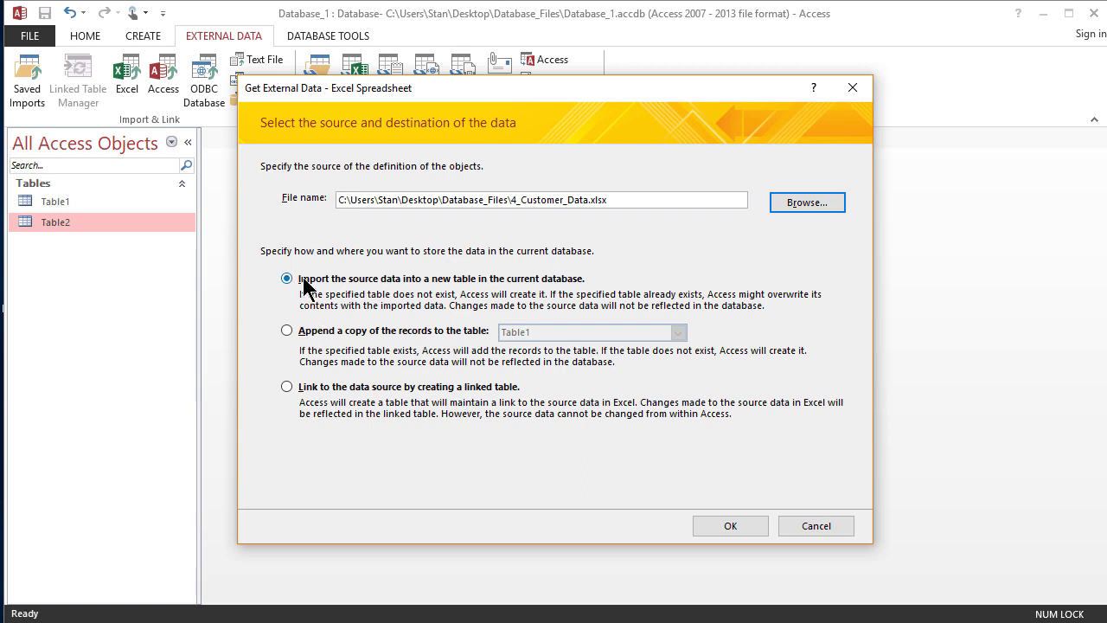
pyautogui.click(700, 528)
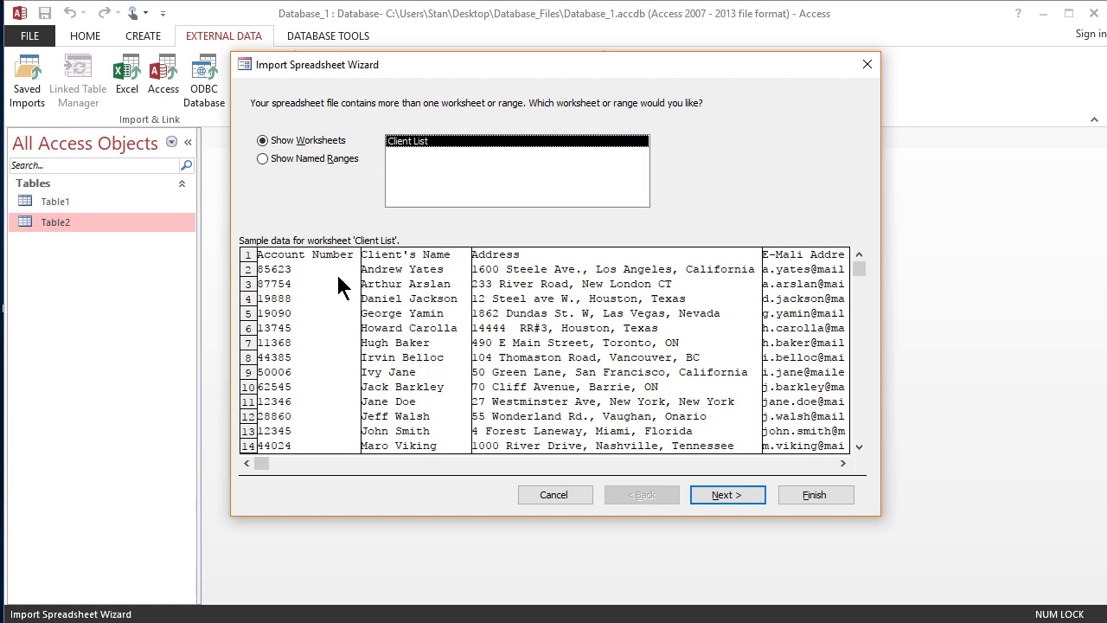
# - Scroll through the Client List sample columns and advance to the column-headings step
pyautogui.click(842, 463)
pyautogui.click(843, 464)
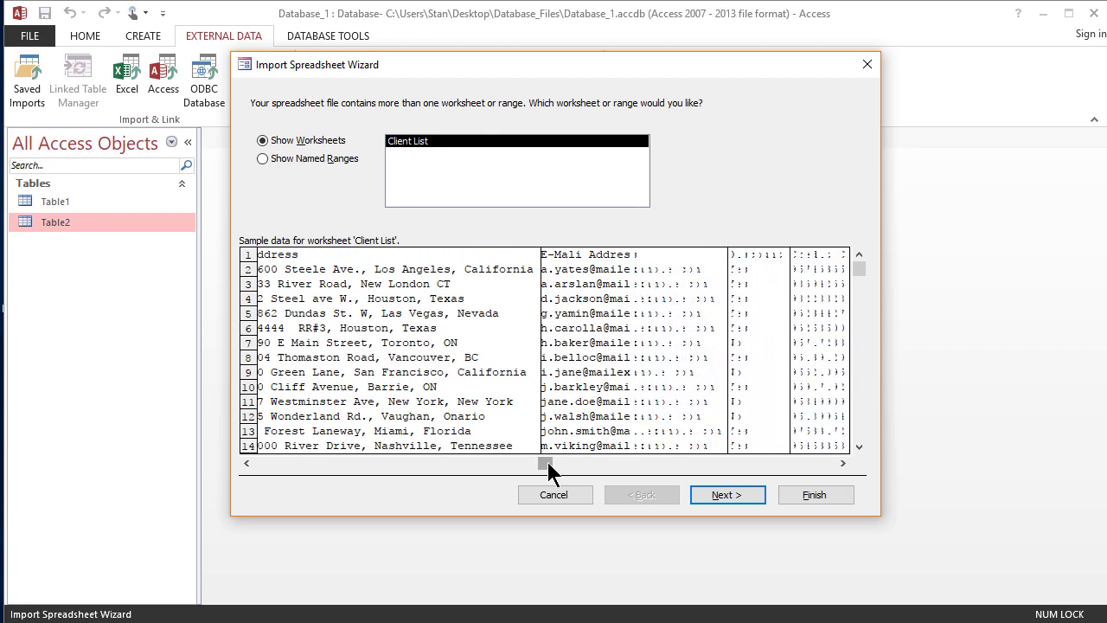
pyautogui.moveTo(546, 464); pyautogui.dragTo(242, 467)
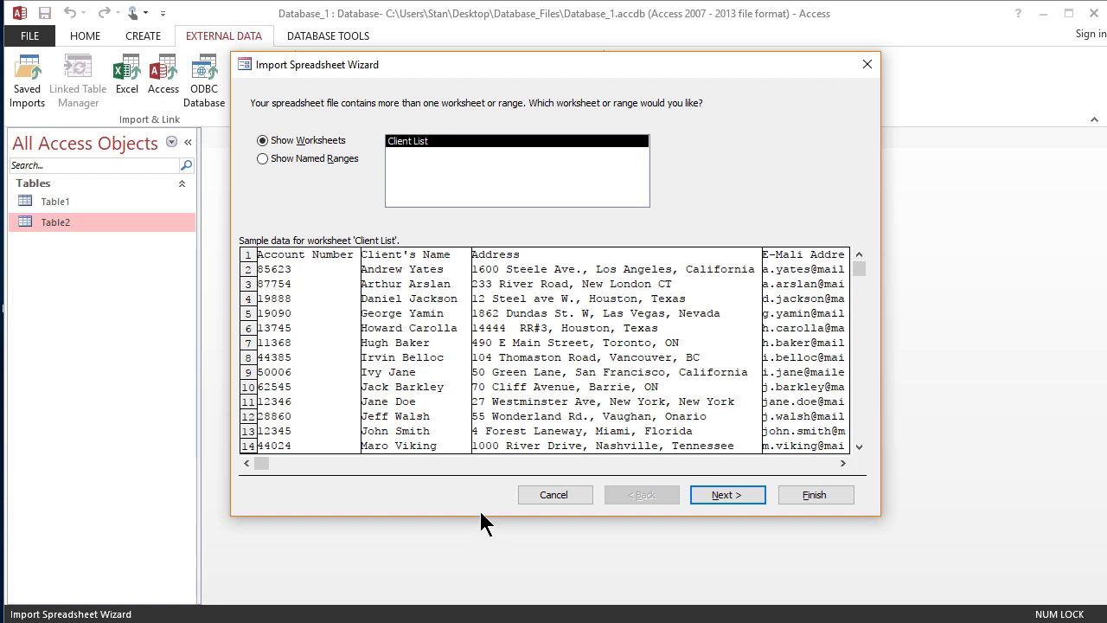
pyautogui.click(716, 502)
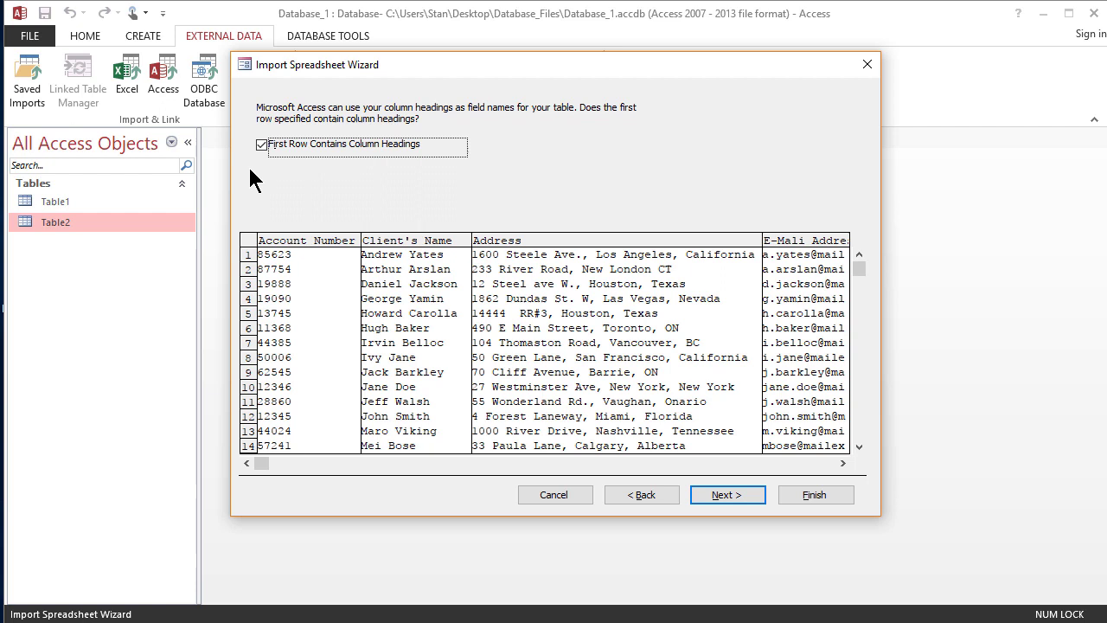
# - Keep 'First Row Contains Column Headings' checked and advance to the field options
pyautogui.click(261, 145)
pyautogui.click(261, 146)
pyautogui.click(734, 490)
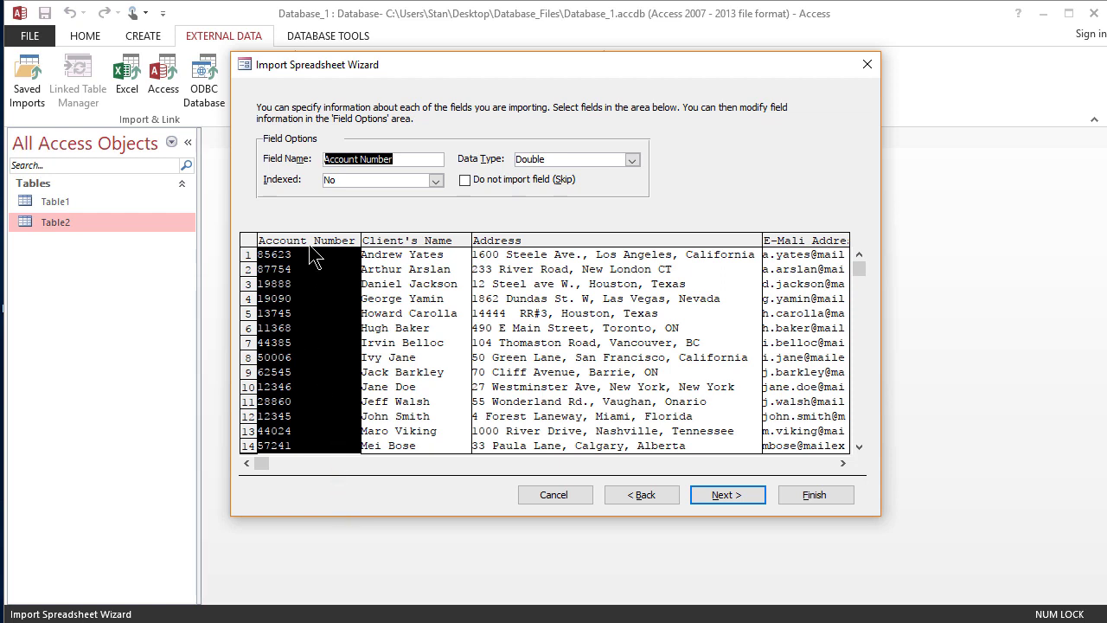
# - Keep Account Number as Double and review the Client's Name, Address and E-Mali Address fields
pyautogui.click(632, 161)
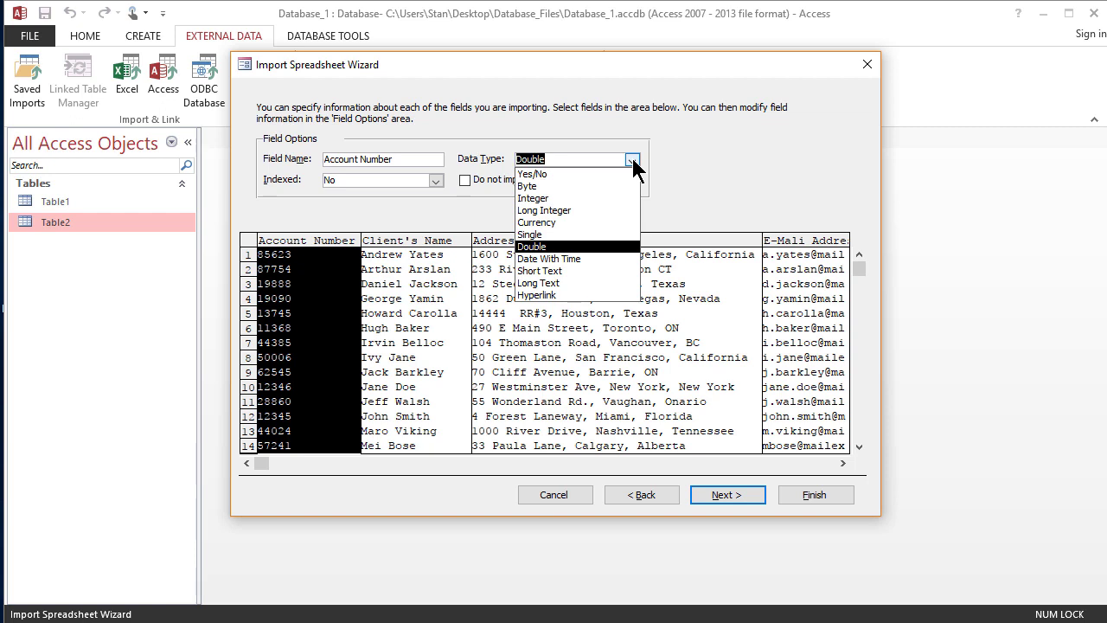
pyautogui.click(633, 161)
pyautogui.click(441, 243)
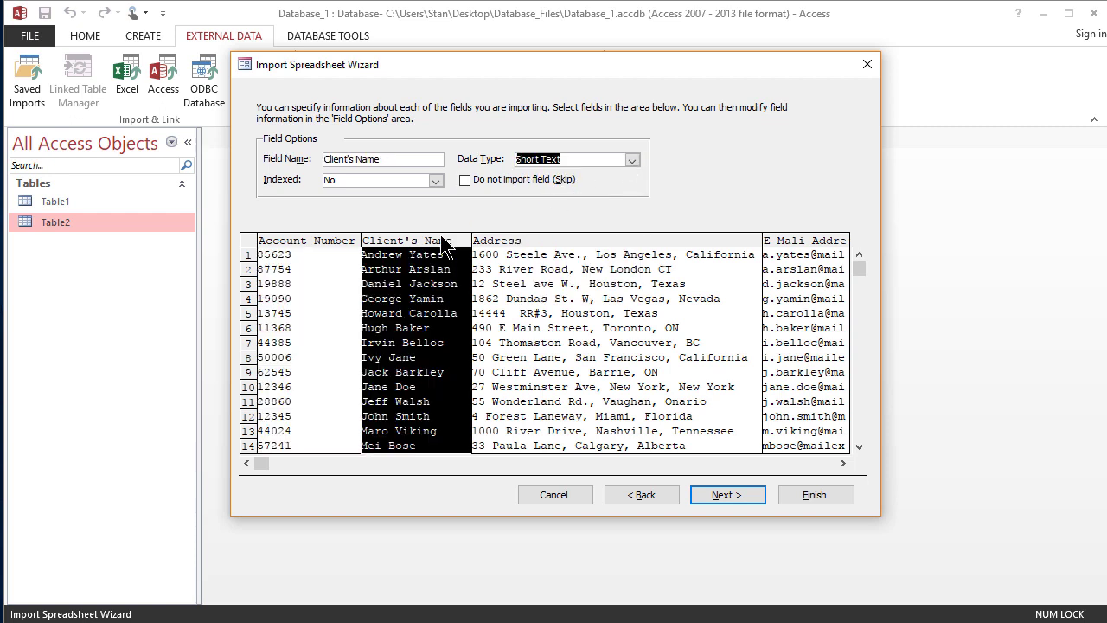
pyautogui.click(563, 245)
pyautogui.click(800, 244)
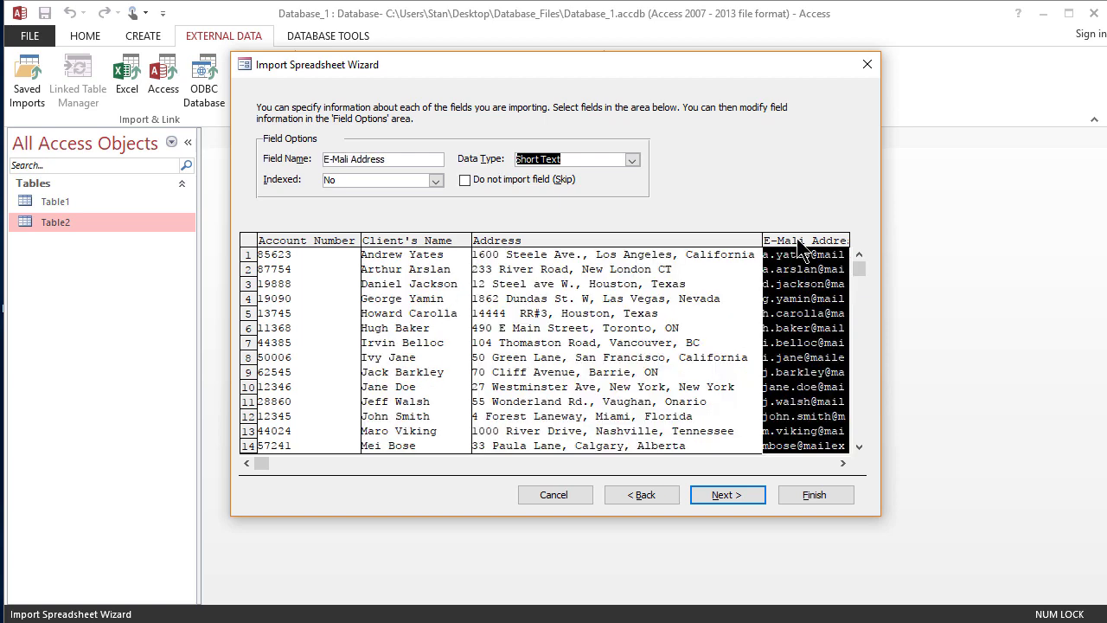
# - Review Discount, keep Credit Card as Short Text, and confirm Total Orders (5 years) is Currency
pyautogui.click(843, 465)
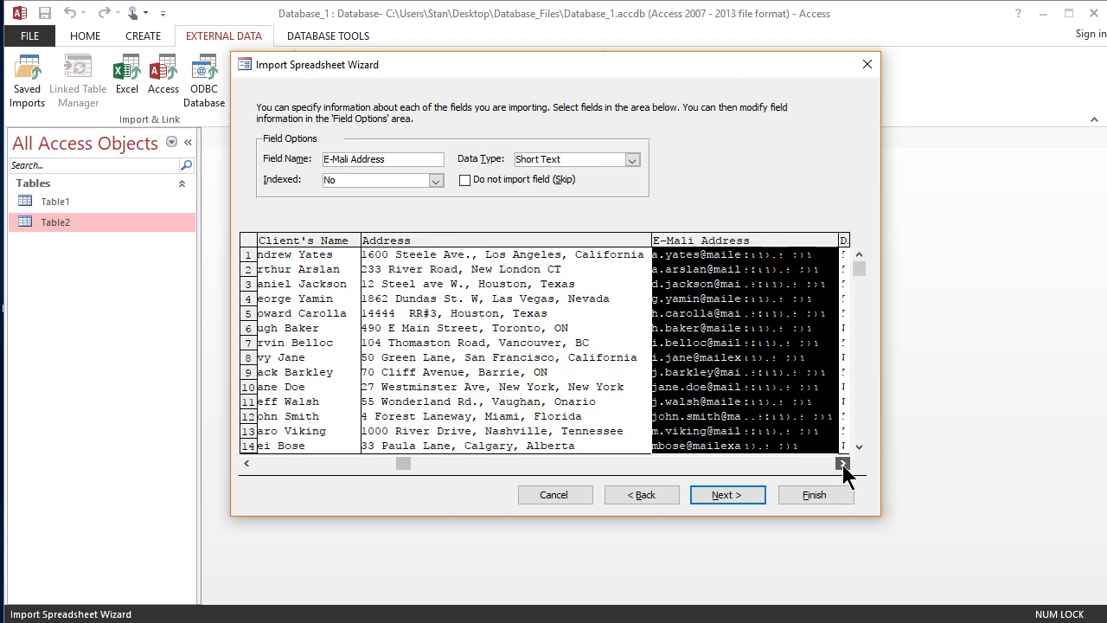
pyautogui.moveTo(843, 466); pyautogui.dragTo(843, 466)
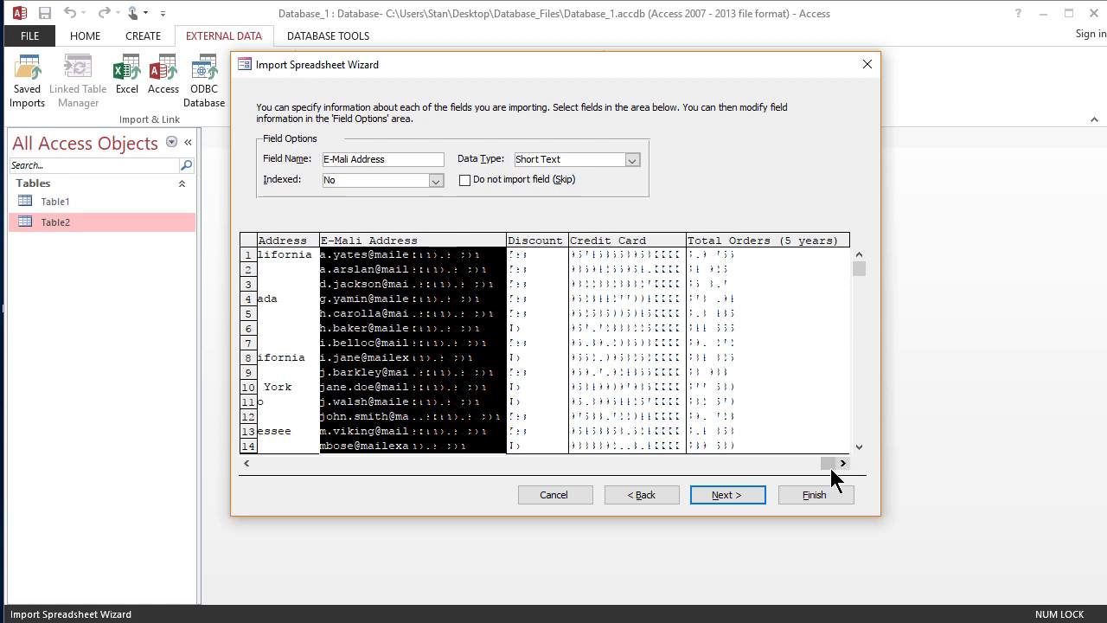
pyautogui.click(542, 244)
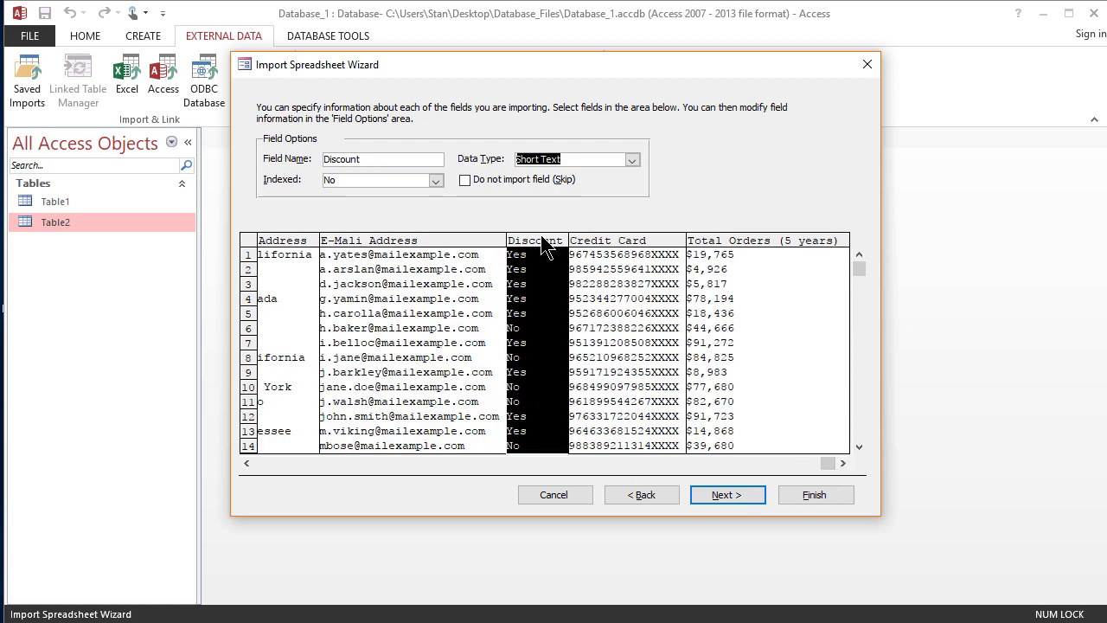
pyautogui.click(605, 246)
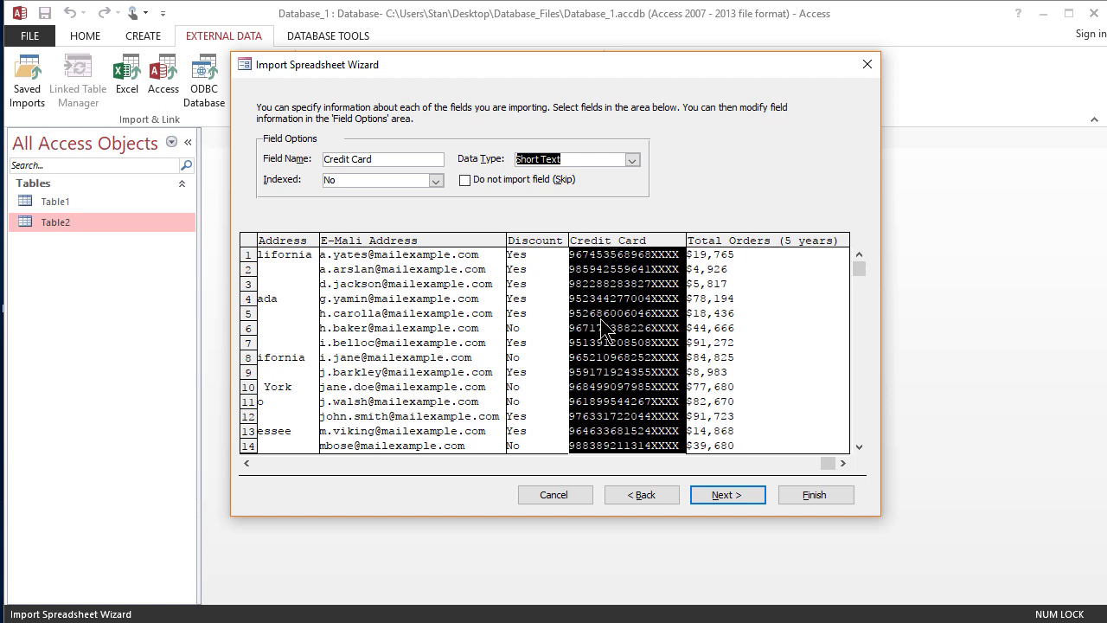
pyautogui.click(633, 161)
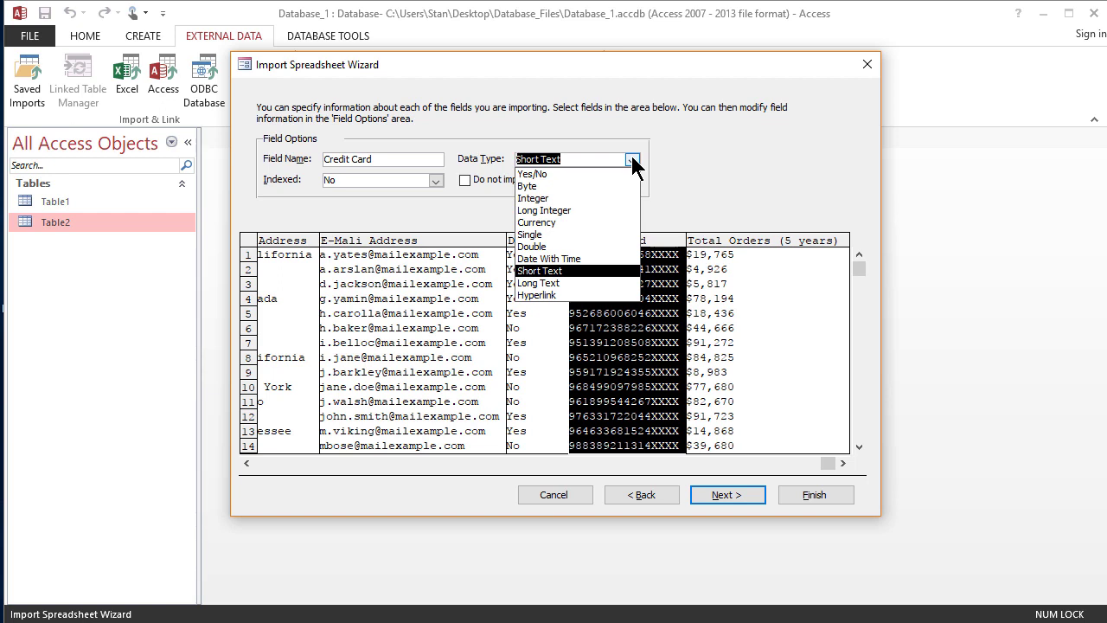
pyautogui.click(632, 161)
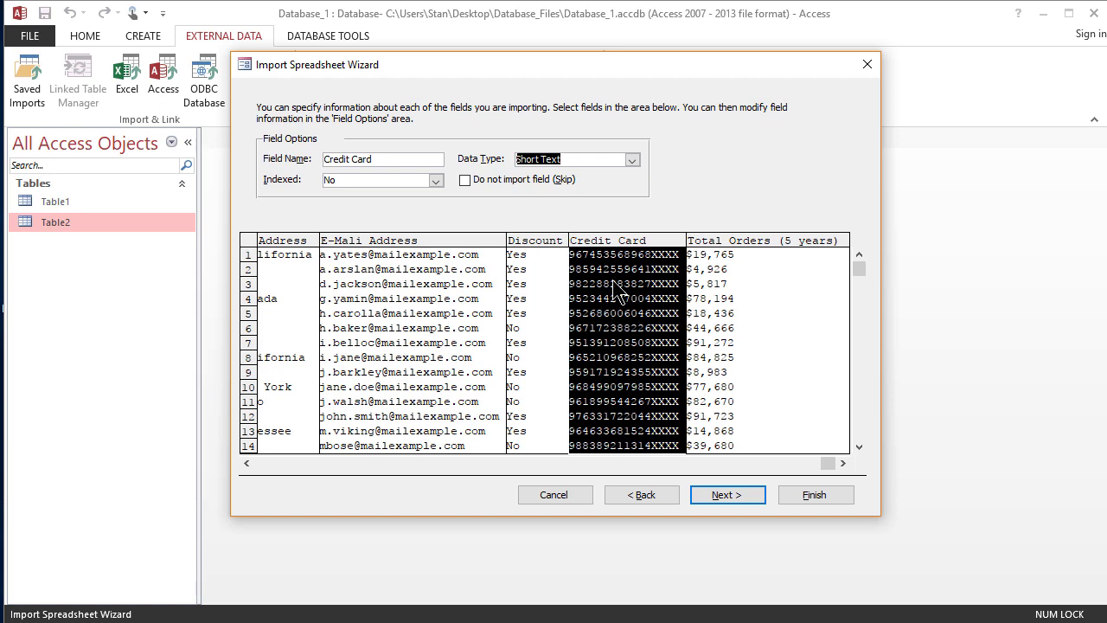
pyautogui.click(715, 250)
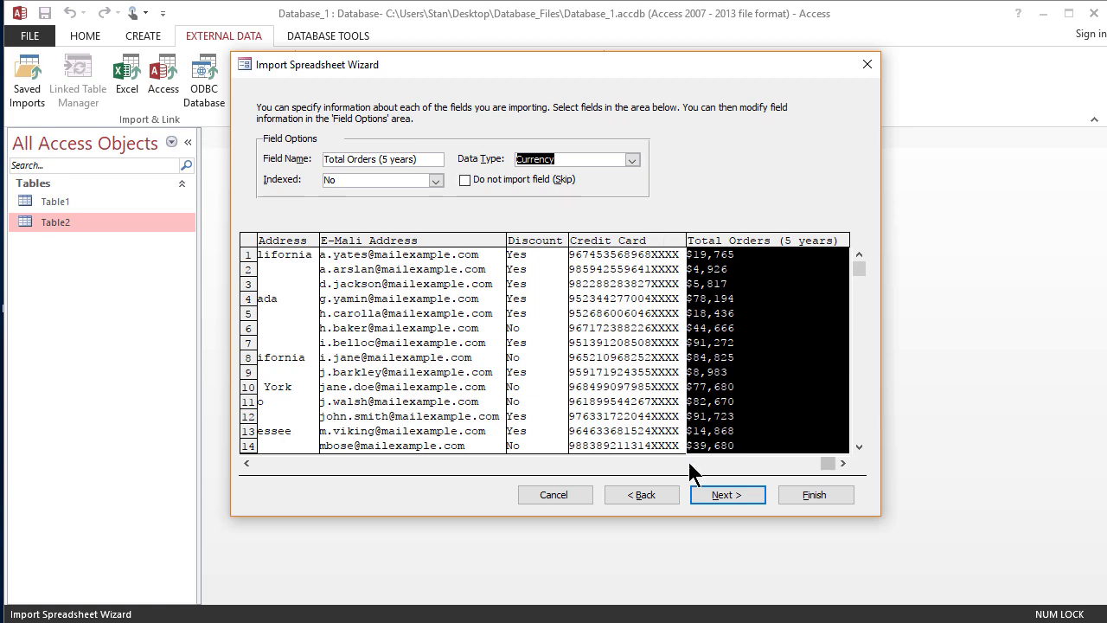
# - Compare the primary key options and choose 'Let Access add primary key' for an ID column
pyautogui.click(725, 498)
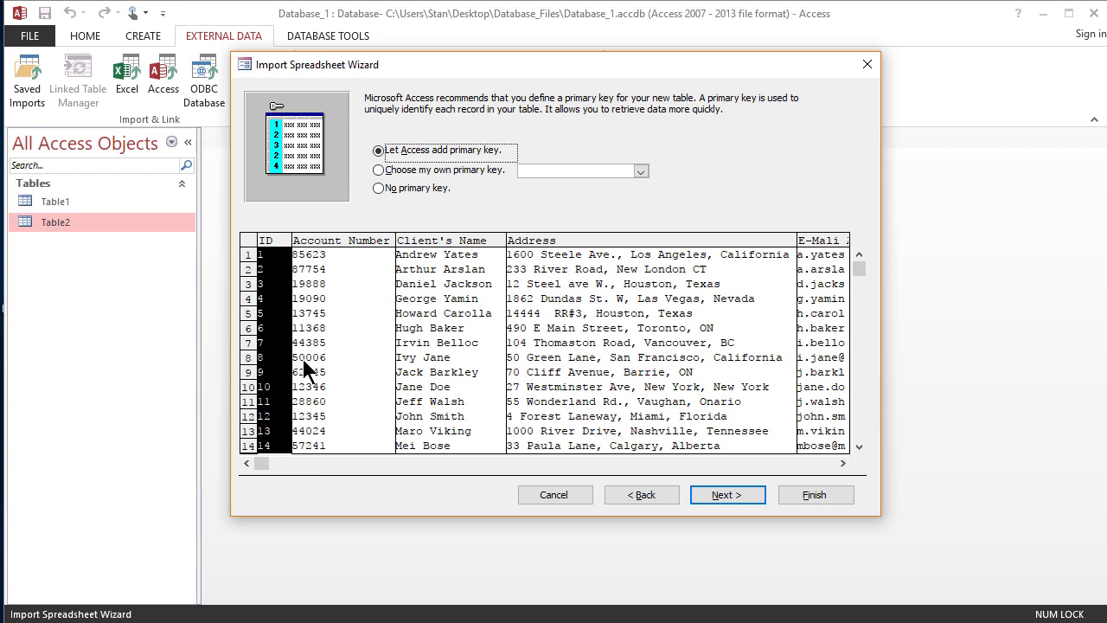
pyautogui.click(379, 189)
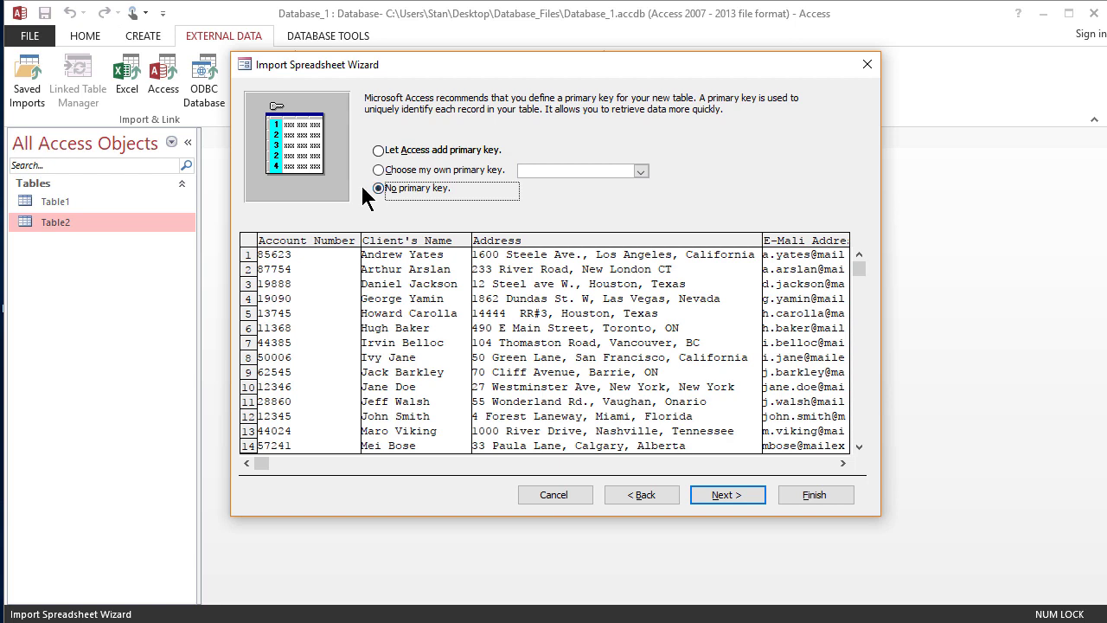
pyautogui.click(380, 171)
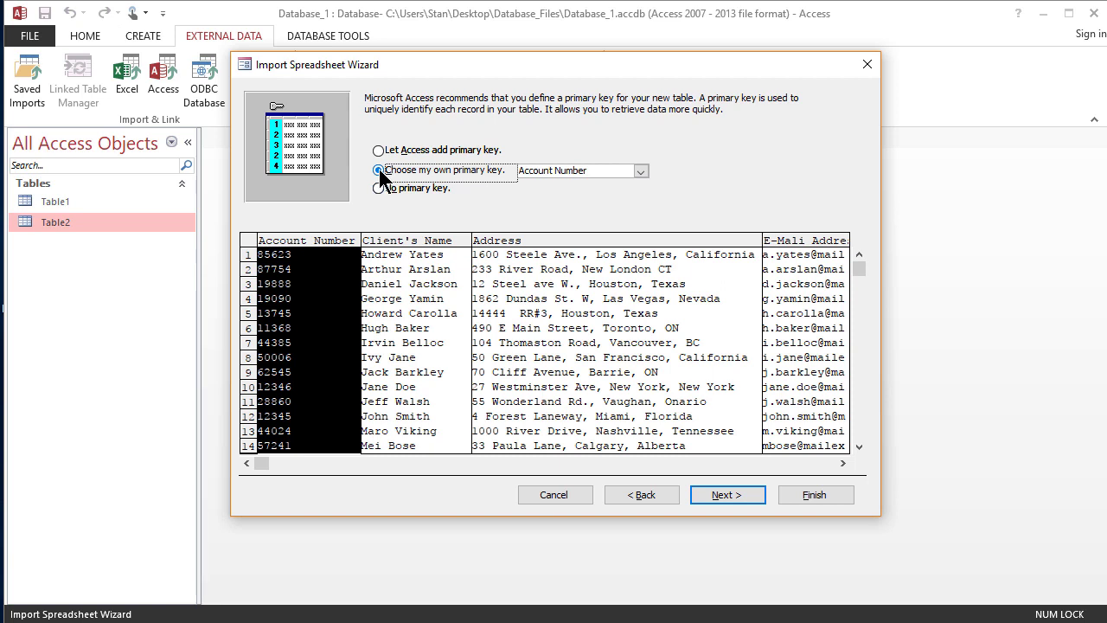
pyautogui.click(378, 151)
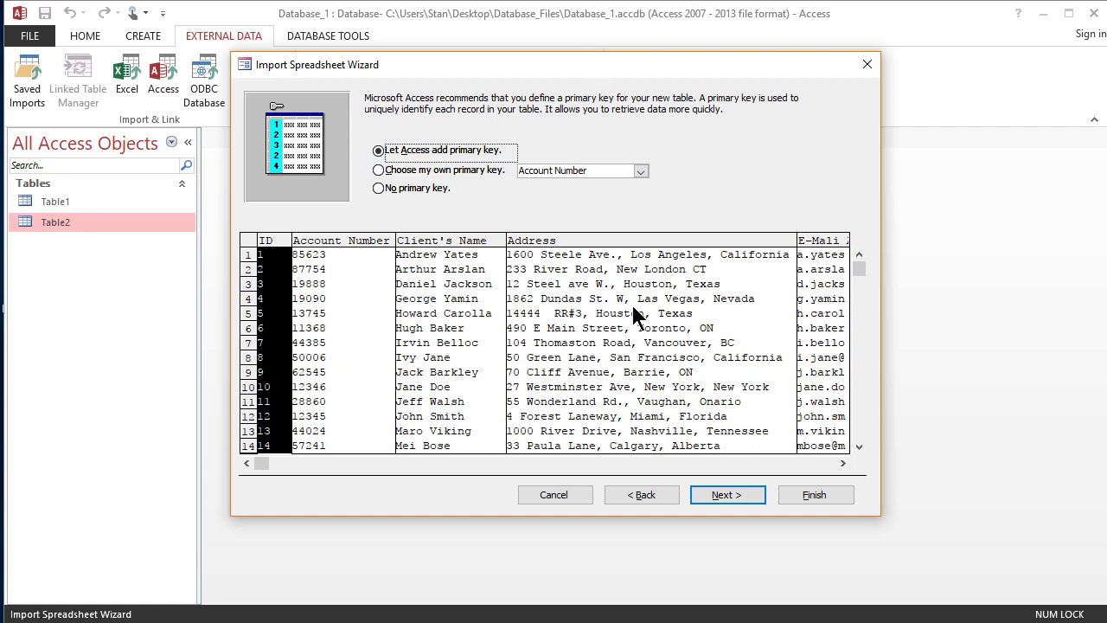
# - Finish importing 4_Customer_Data.xlsx into the Client List table
pyautogui.click(742, 496)
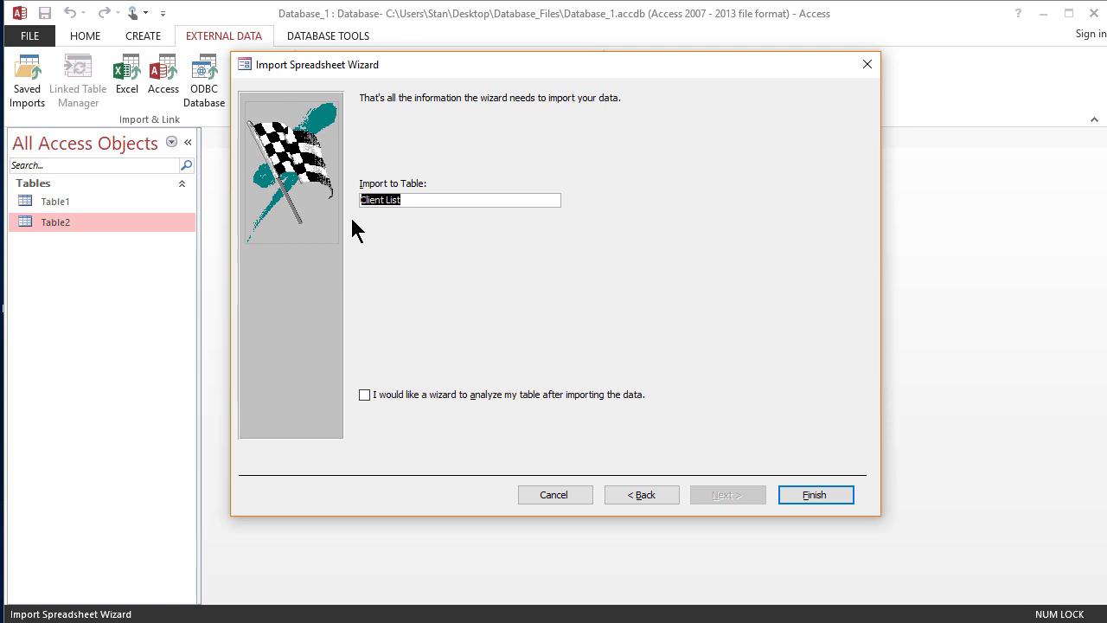
pyautogui.click(810, 504)
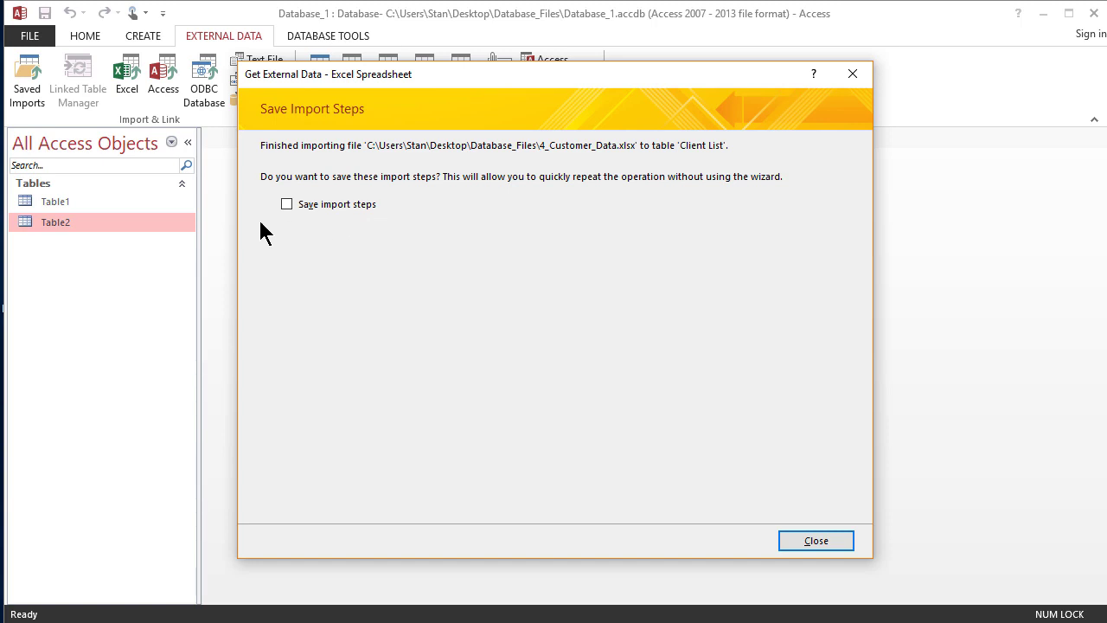
# - Close the import summary without saving steps and open Client List in Datasheet View
pyautogui.click(819, 542)
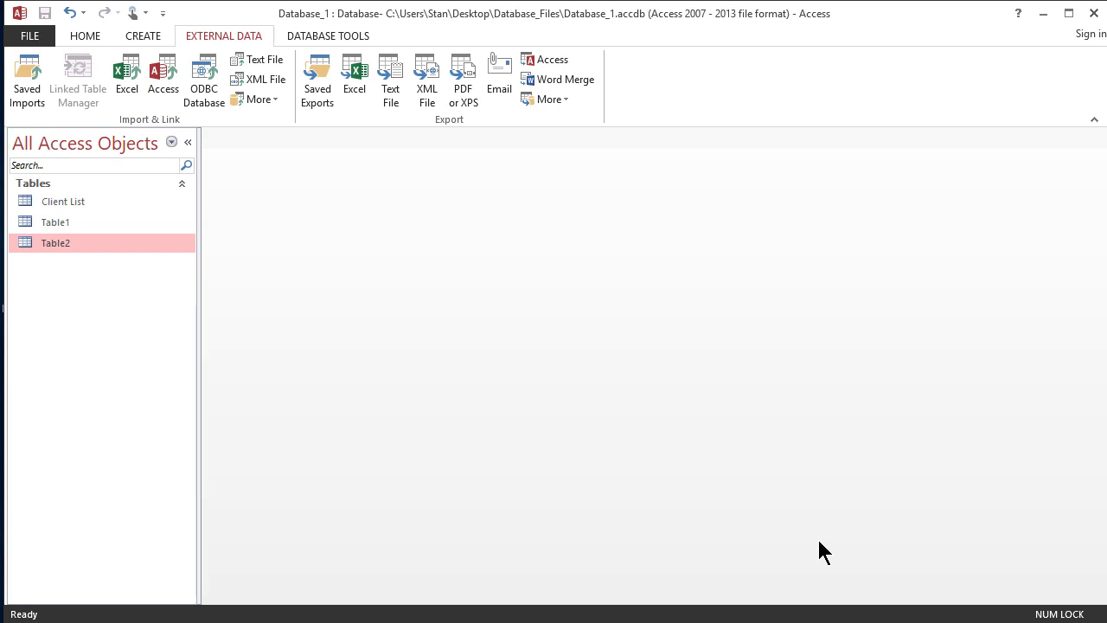
pyautogui.click(92, 202)
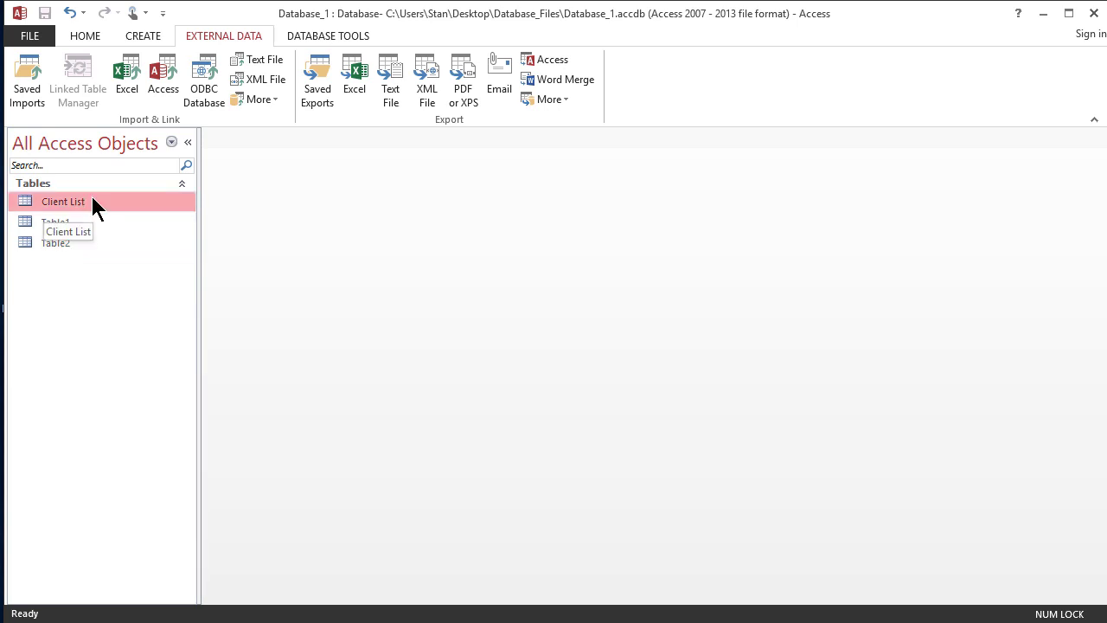
pyautogui.rightClick(93, 199)
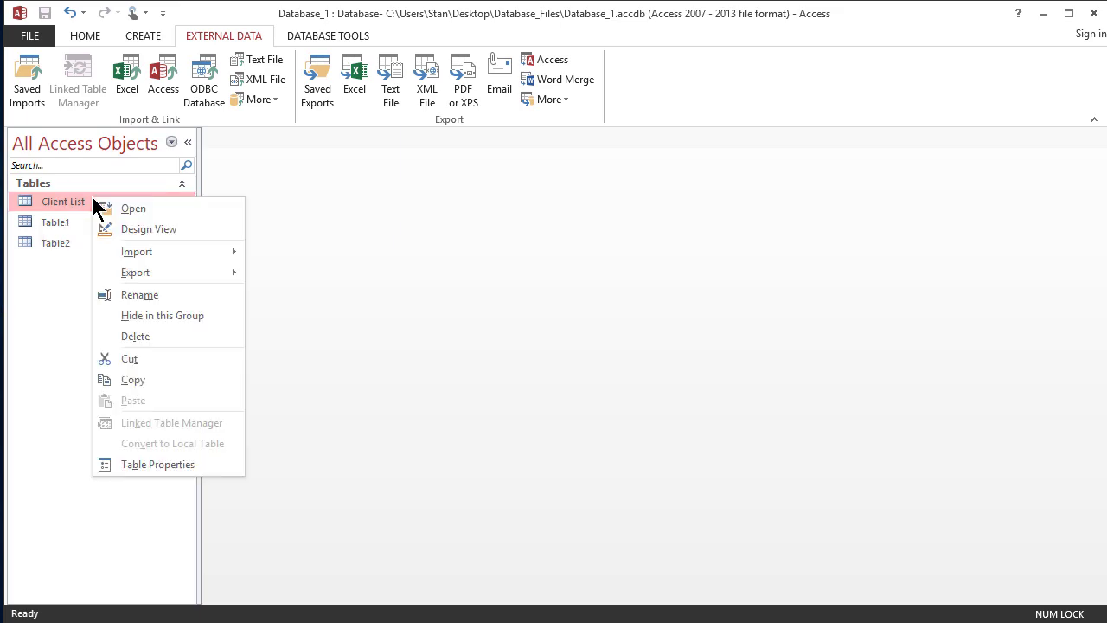
pyautogui.click(158, 208)
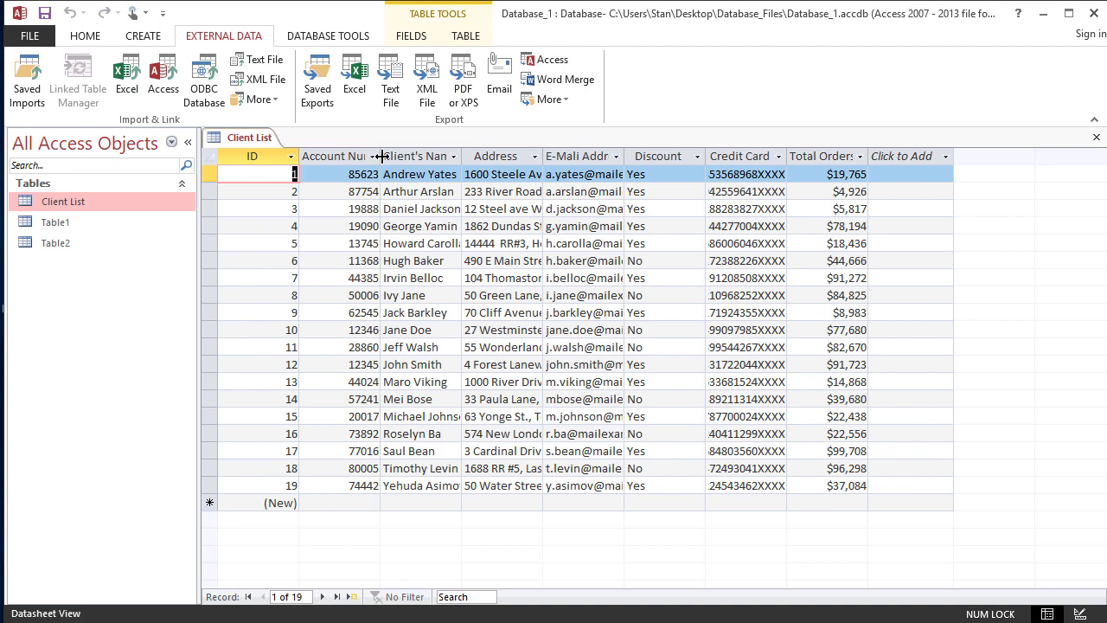
# - Widen the Account Number, Client's Name, Address and E-Mali Address columns to fit their contents
pyautogui.moveTo(380, 156); pyautogui.dragTo(413, 156)
pyautogui.moveTo(495, 155); pyautogui.dragTo(513, 155)
pyautogui.click(485, 156)
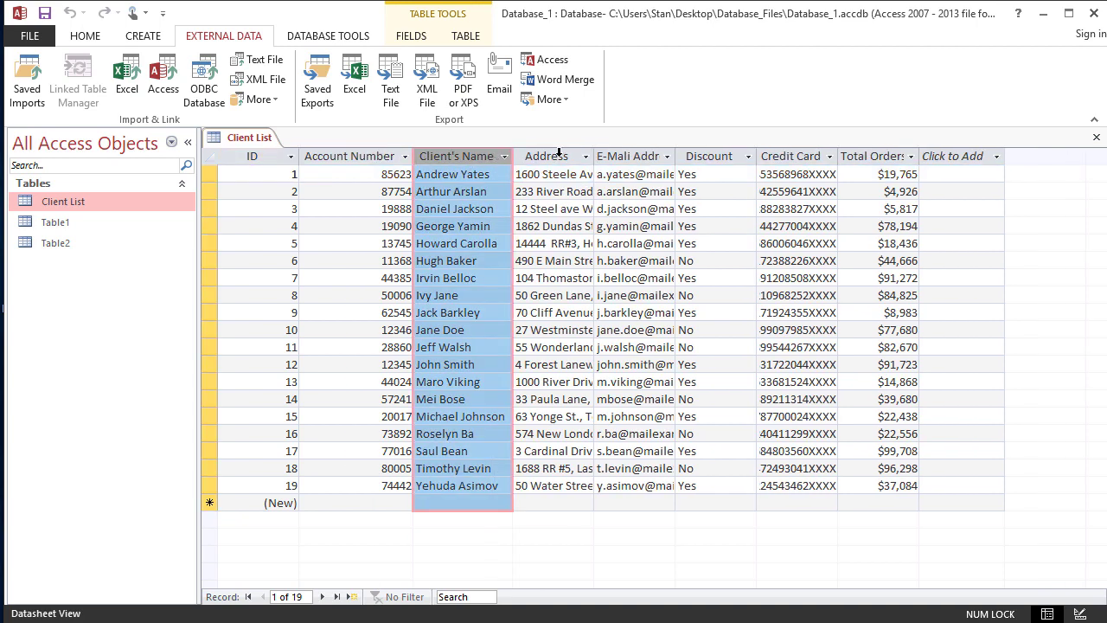
pyautogui.click(588, 154)
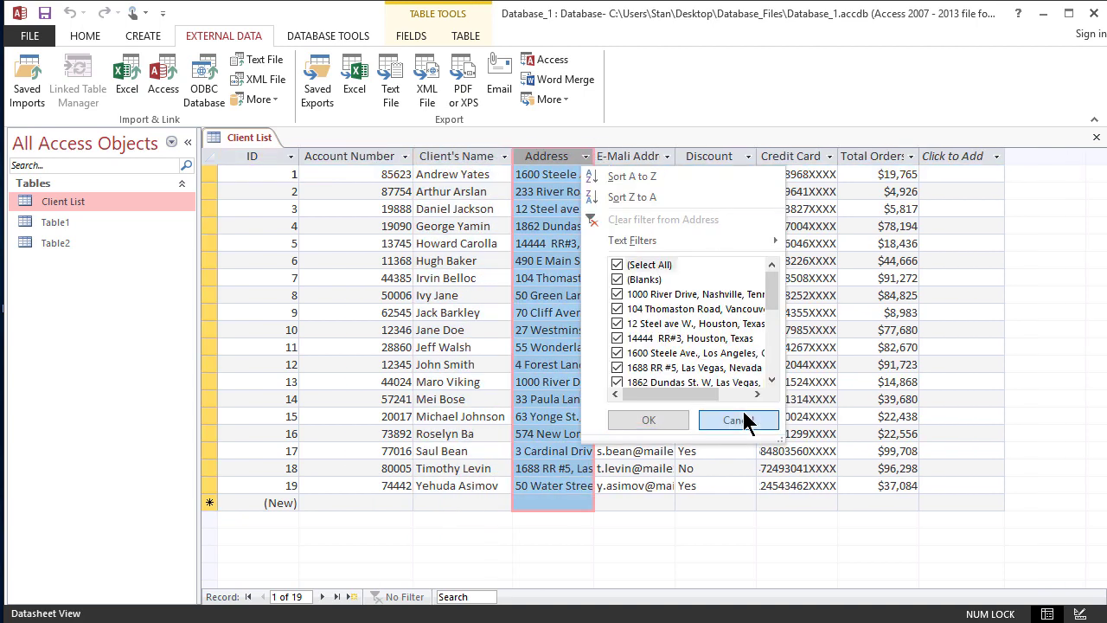
pyautogui.click(734, 420)
pyautogui.doubleClick(596, 158)
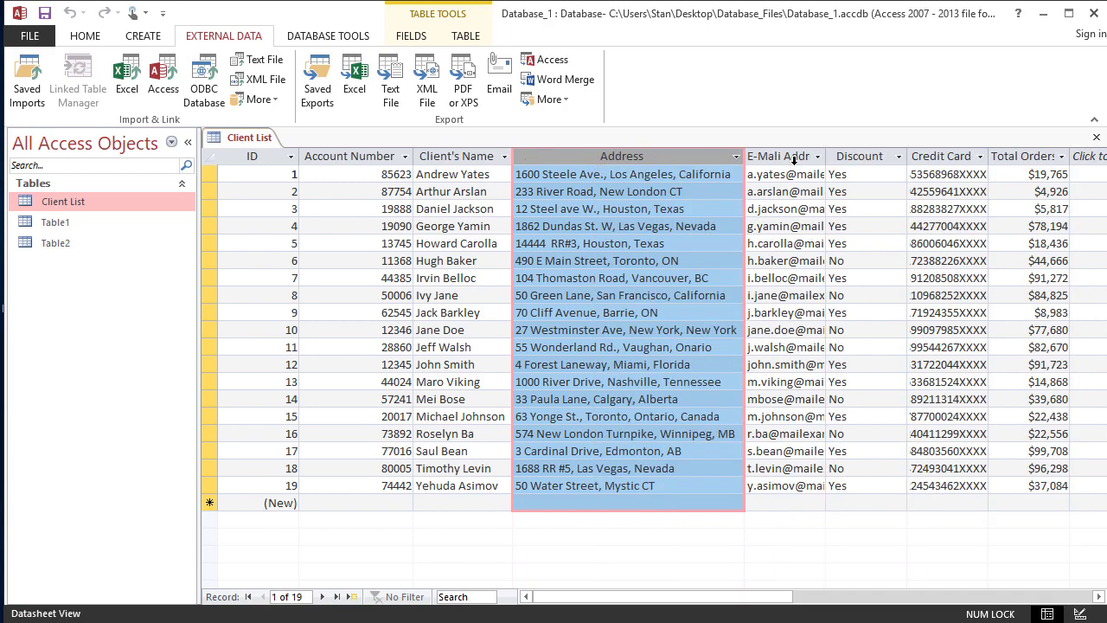
pyautogui.doubleClick(827, 156)
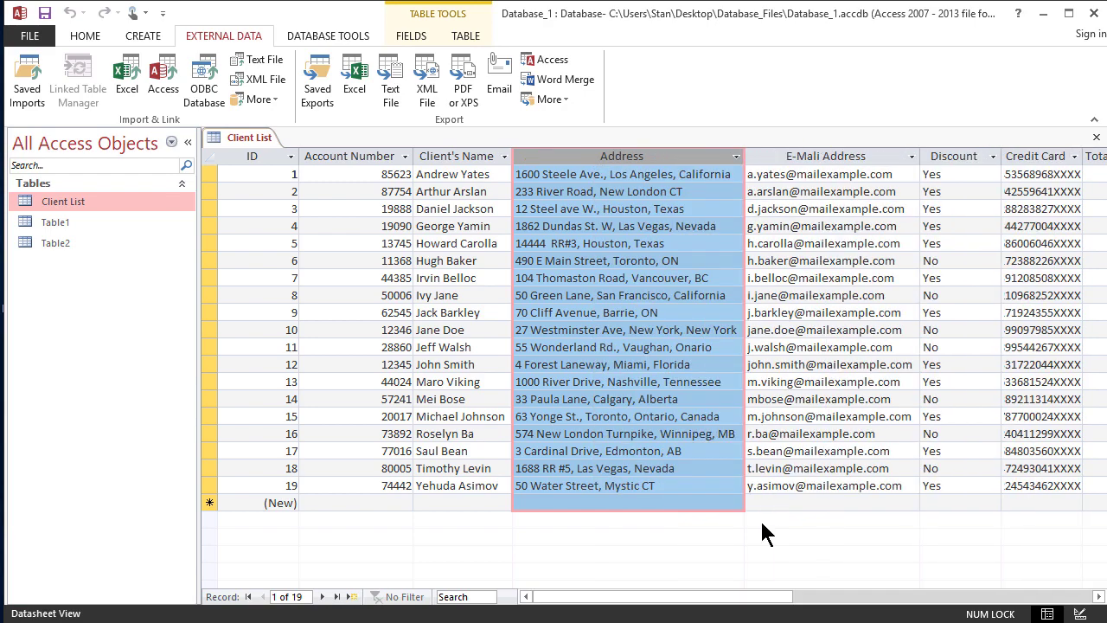
pyautogui.moveTo(734, 597); pyautogui.dragTo(631, 603)
pyautogui.click(275, 157)
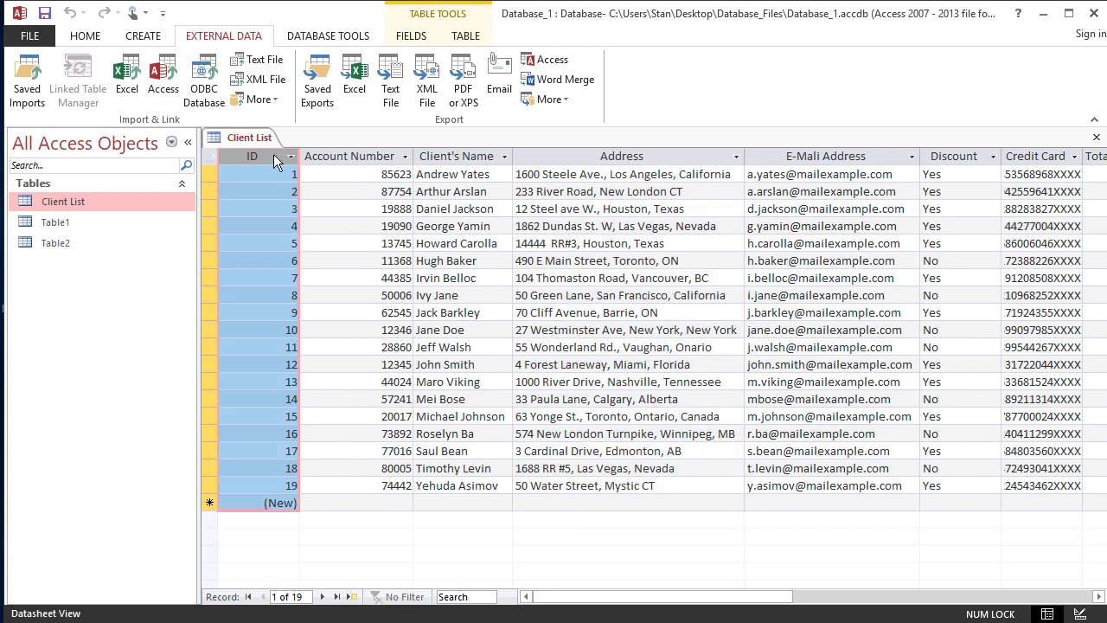